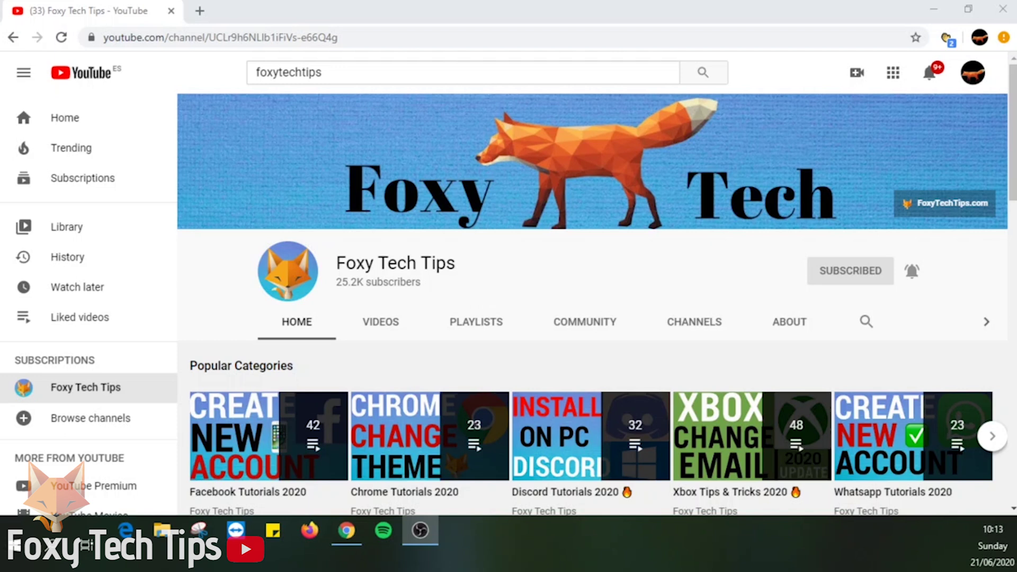
Load the Pinterest website from the address bar and expand the account options menu.
left_click(284, 38)
type("pin")
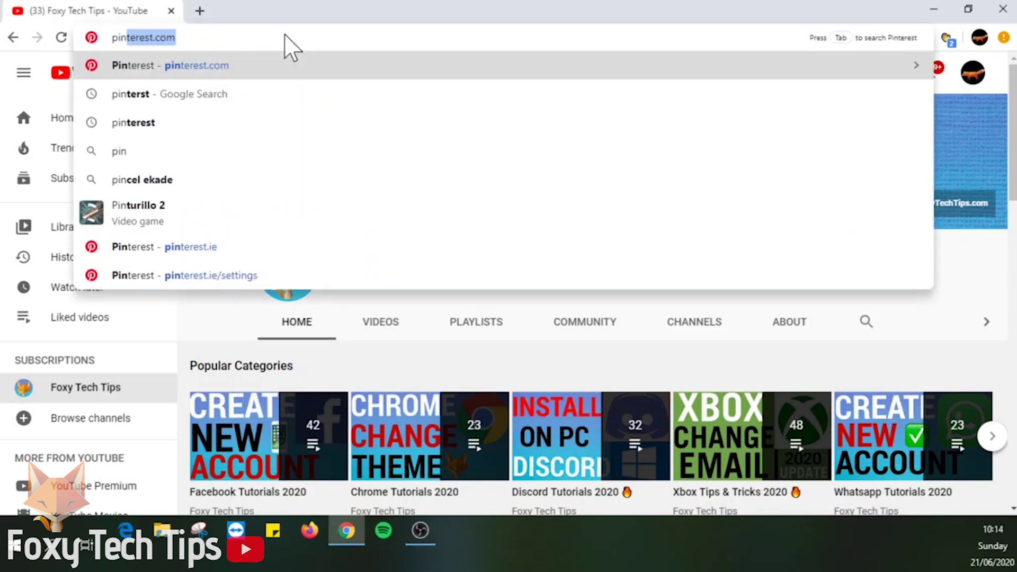
type("t")
key("Right")
key("Return")
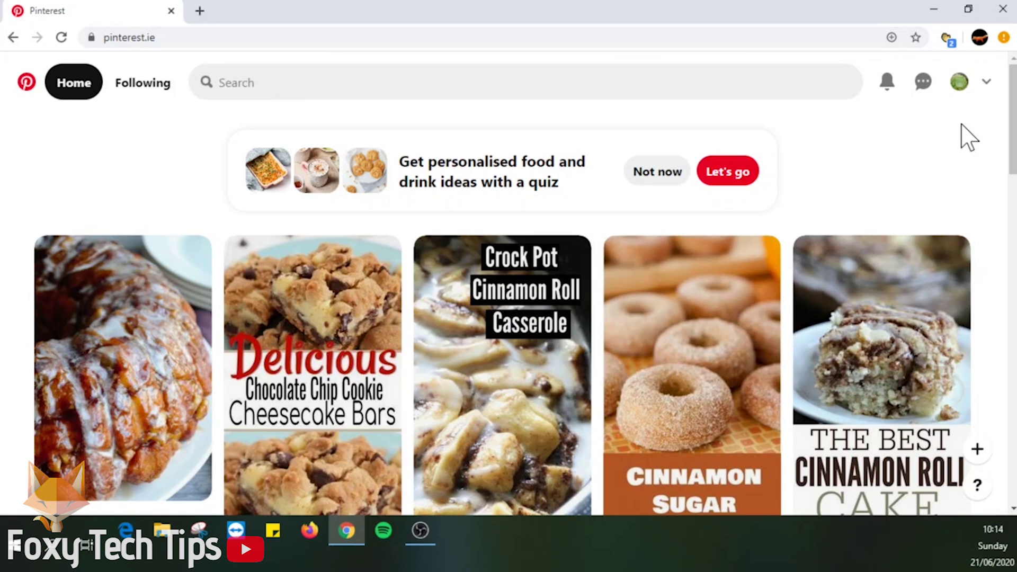
left_click(987, 86)
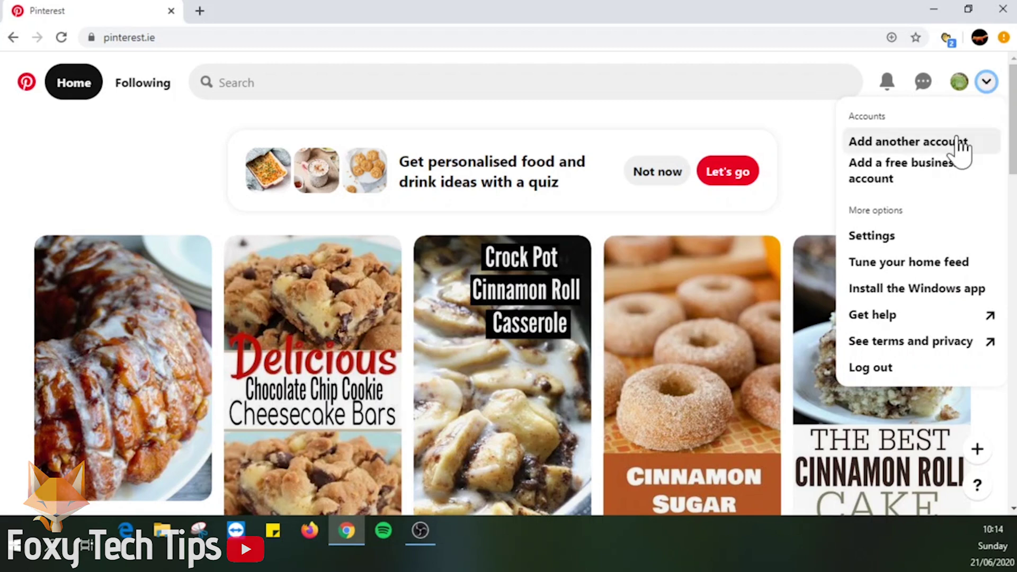
Go from Settings to the Account settings section showing the login email.
left_click(884, 250)
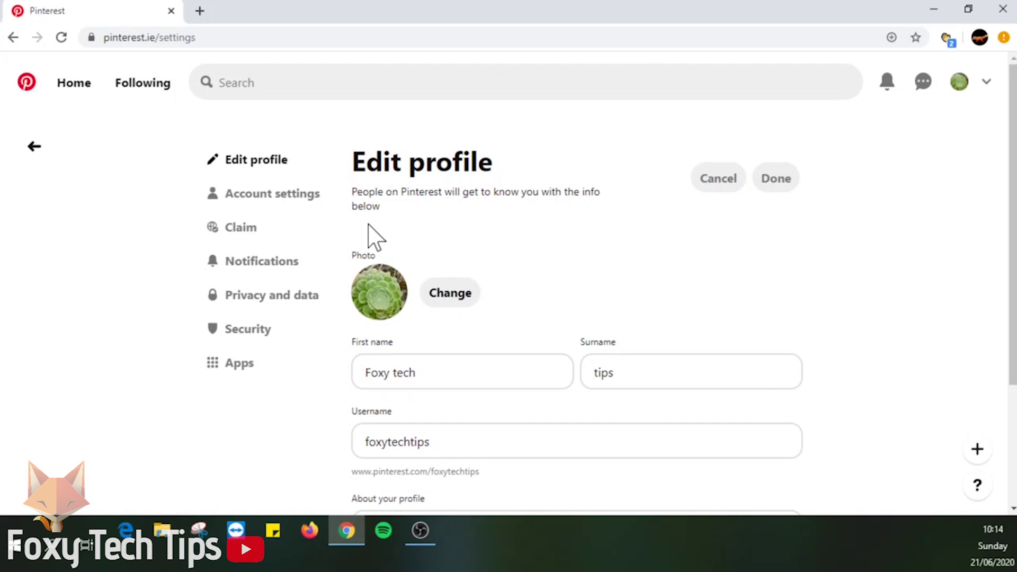
left_click(273, 199)
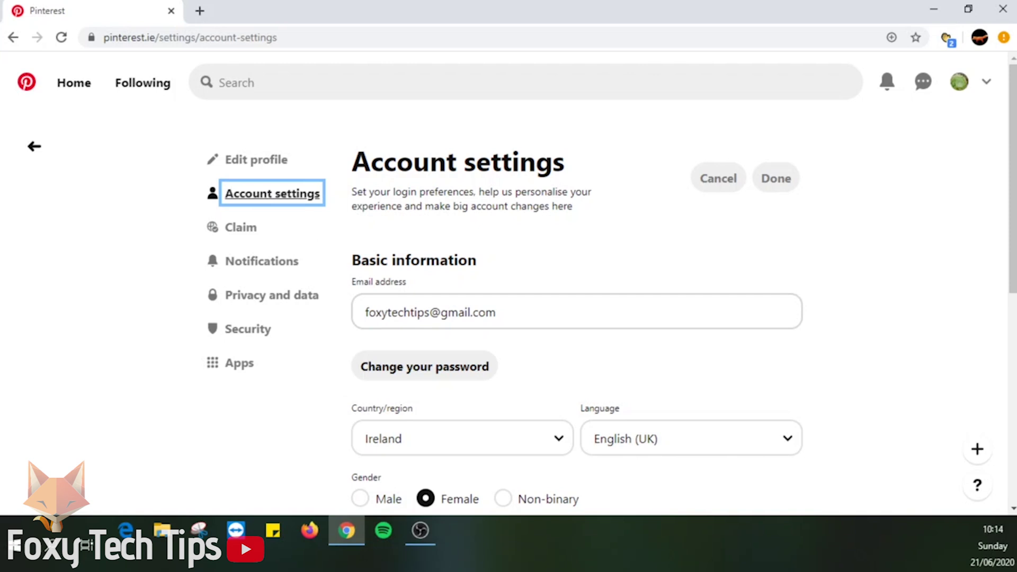
Edit the email address after 'foxy', save it with Done, and start a new browser tab.
left_click(385, 312)
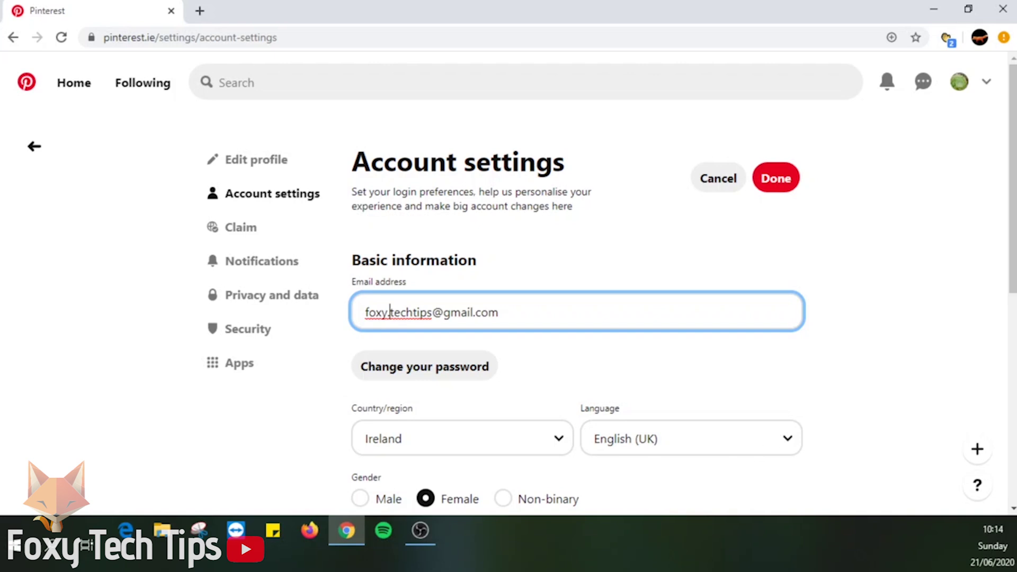
left_click(778, 185)
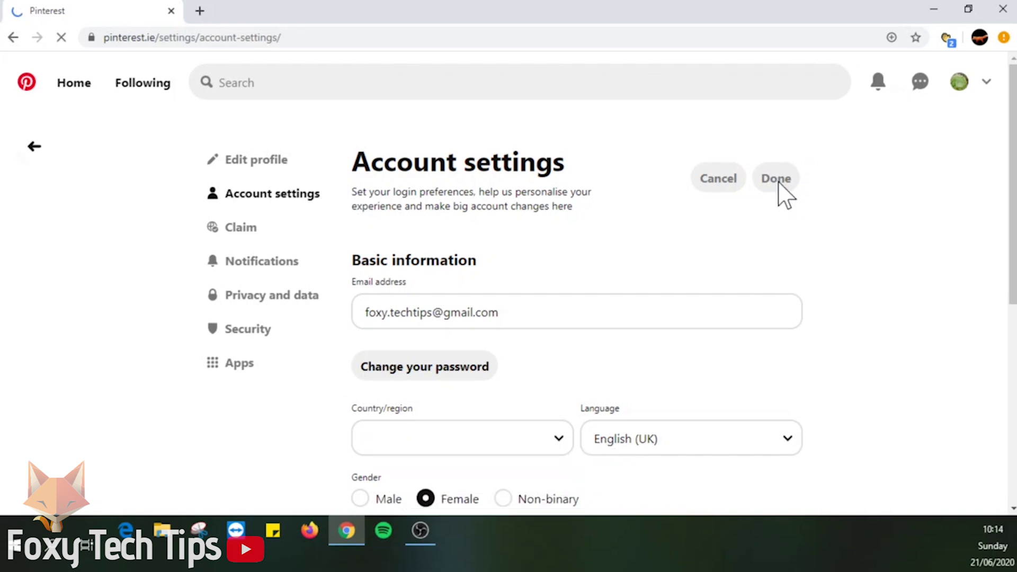
left_click(199, 10)
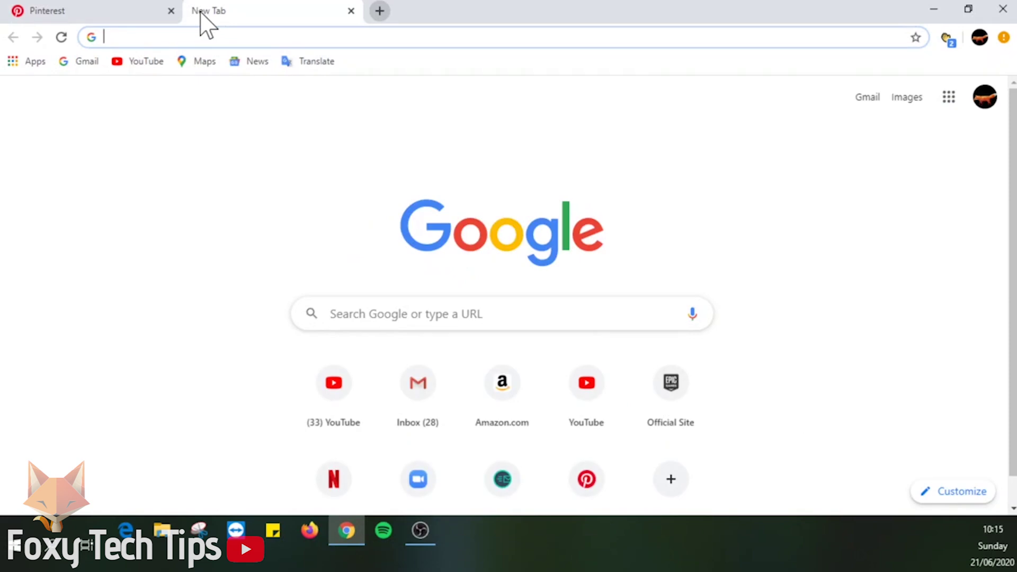
type("gm")
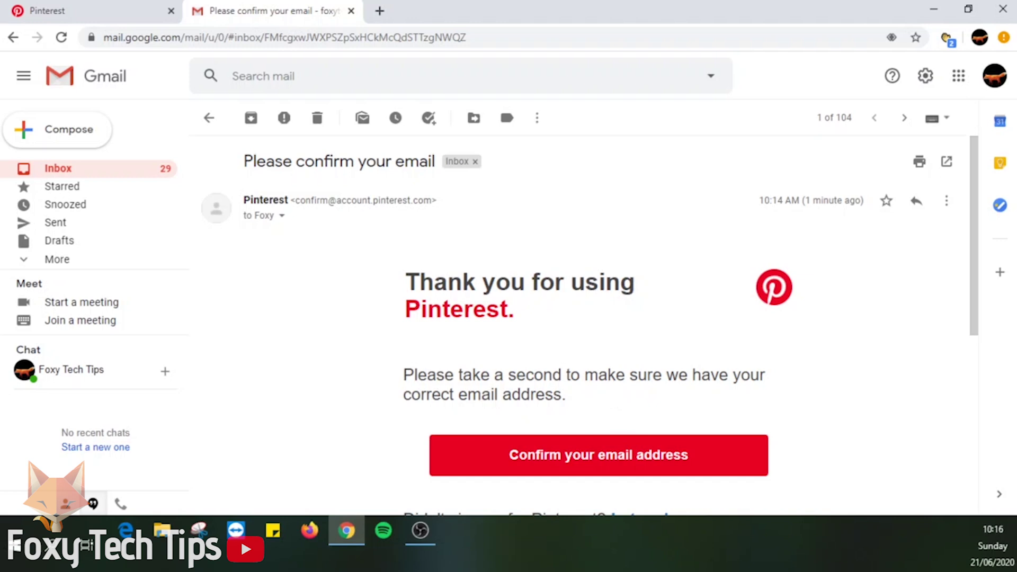
scroll(785, 404, "down", 1)
scroll(785, 403, "down", 2)
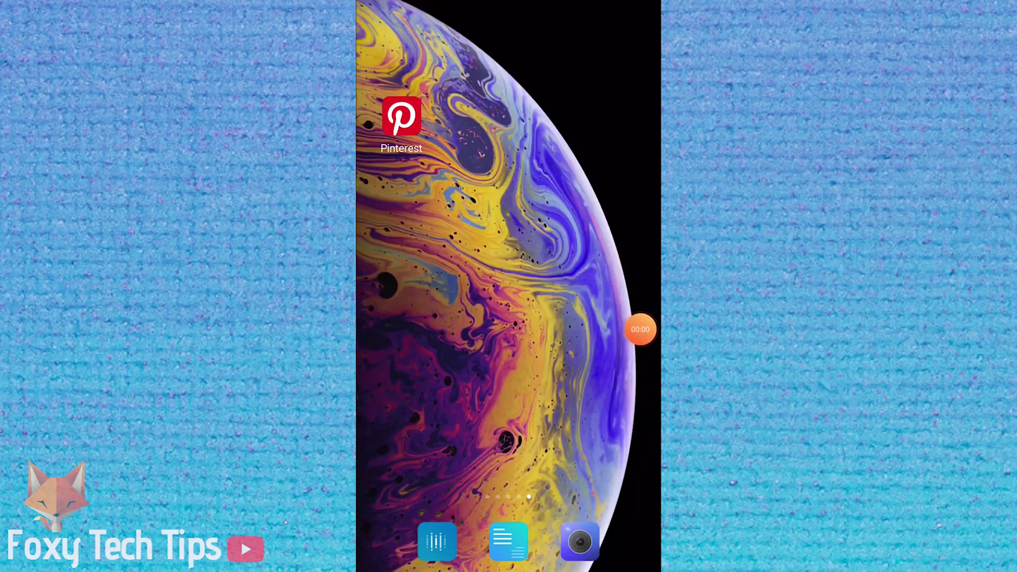
Launch the Pinterest mobile app and go to the profile's Saved boards.
left_click(401, 118)
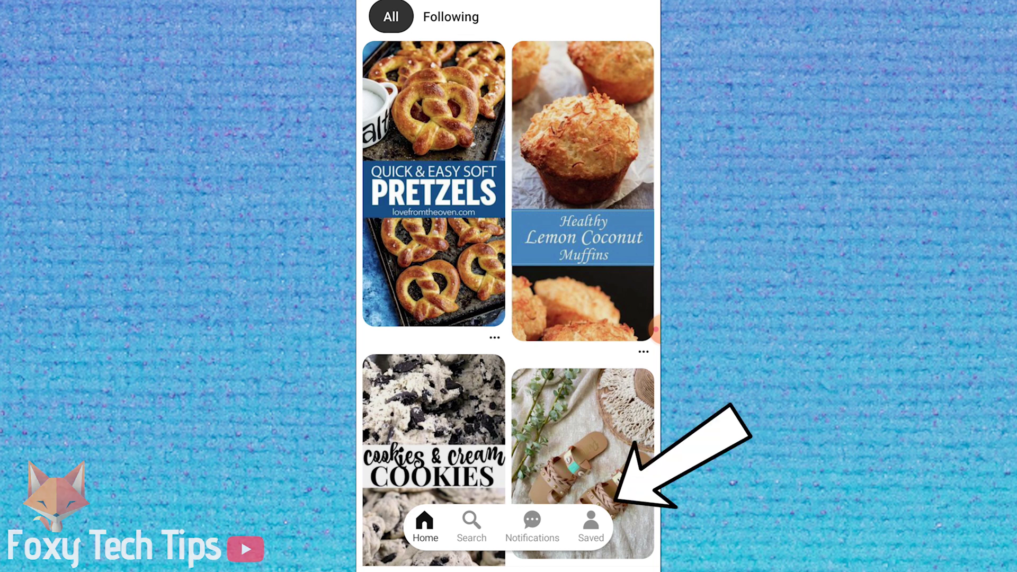
left_click(589, 525)
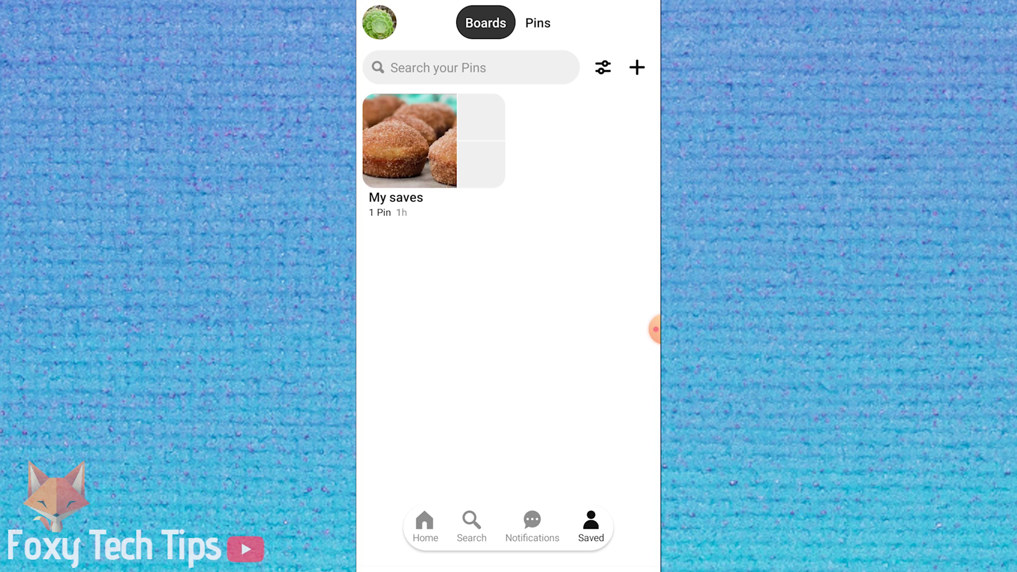
scroll(509, 286, "up", 3)
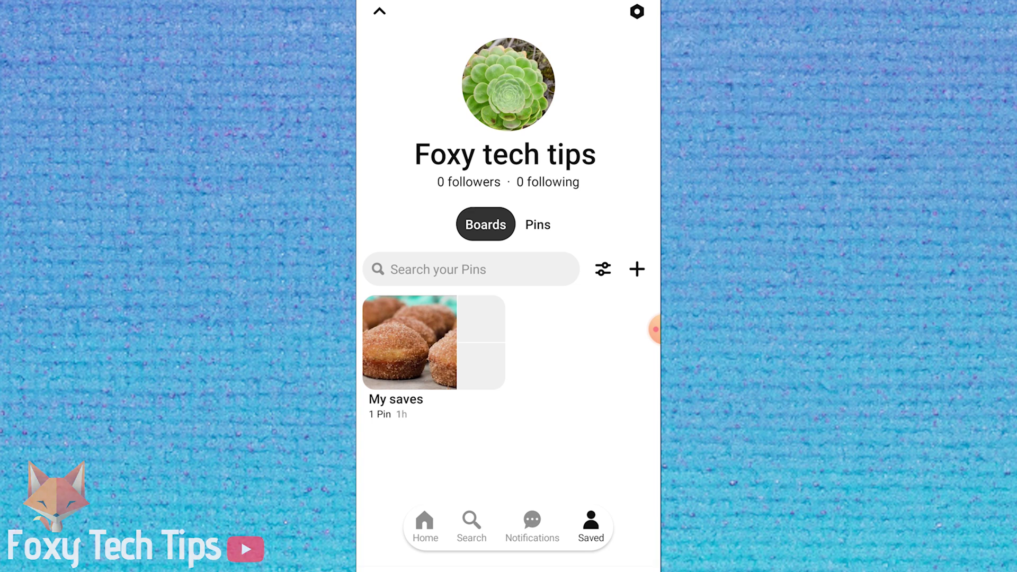
Reach the Email editing screen through Settings and Account settings in the app.
left_click(636, 11)
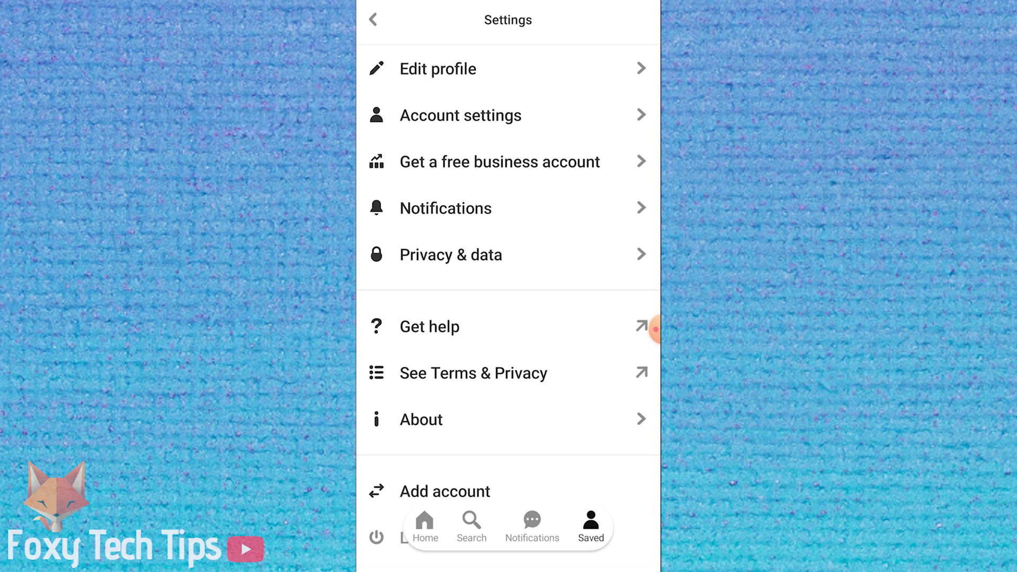
left_click(460, 116)
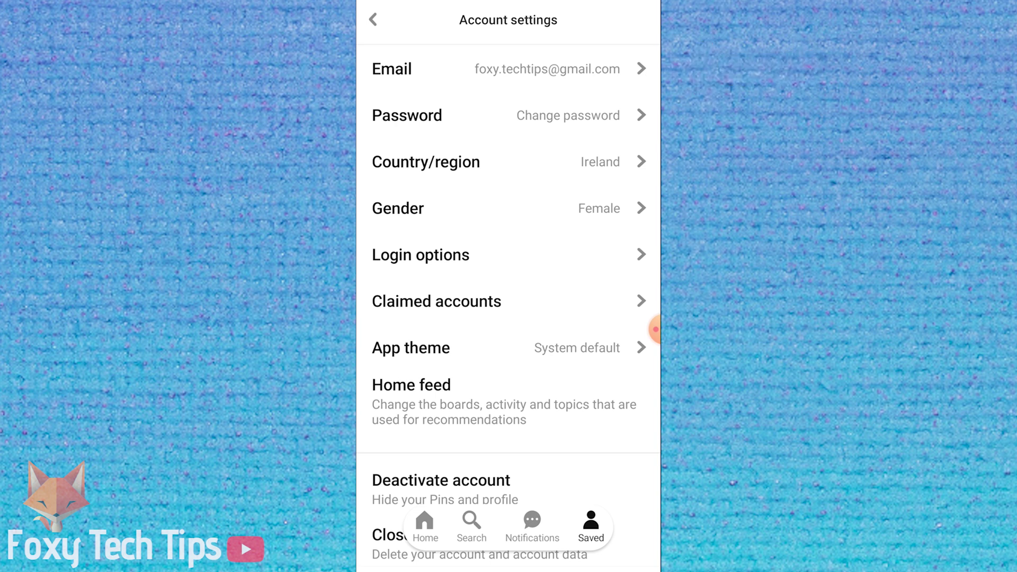
left_click(509, 68)
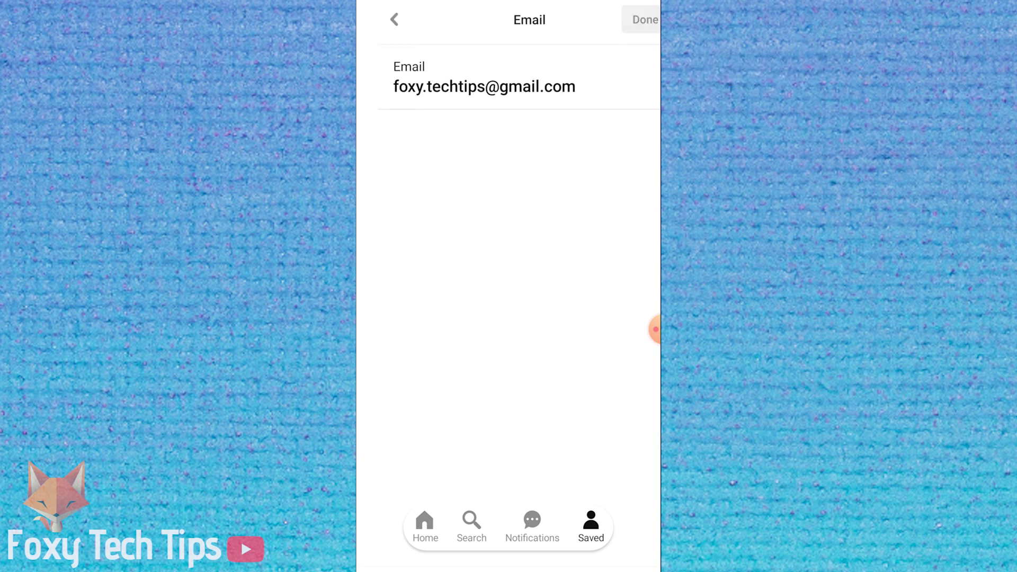
Delete the dot after 'foxy' in the email address and save with Done.
left_click(411, 86)
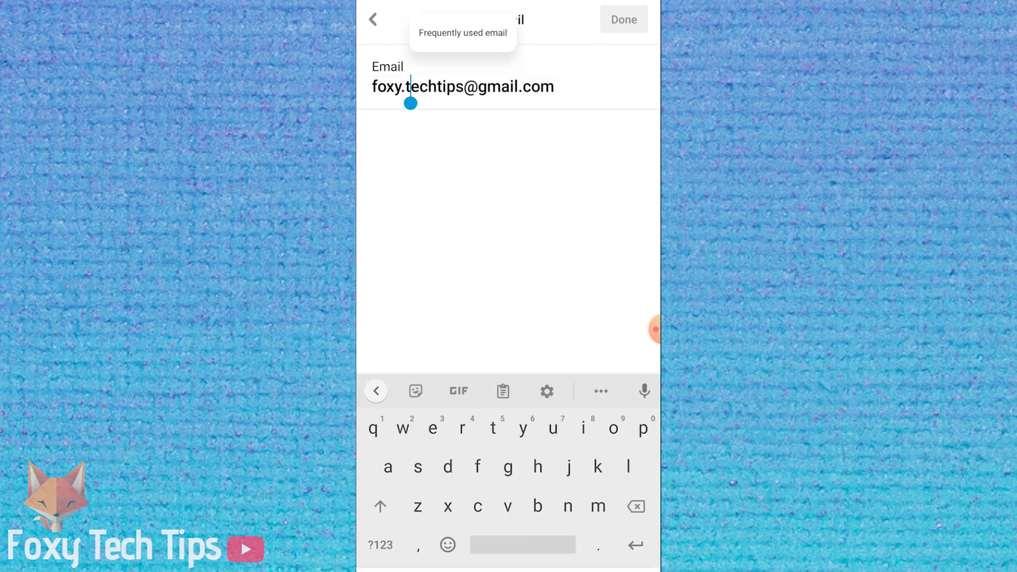
left_click_drag(409, 104, 406, 103)
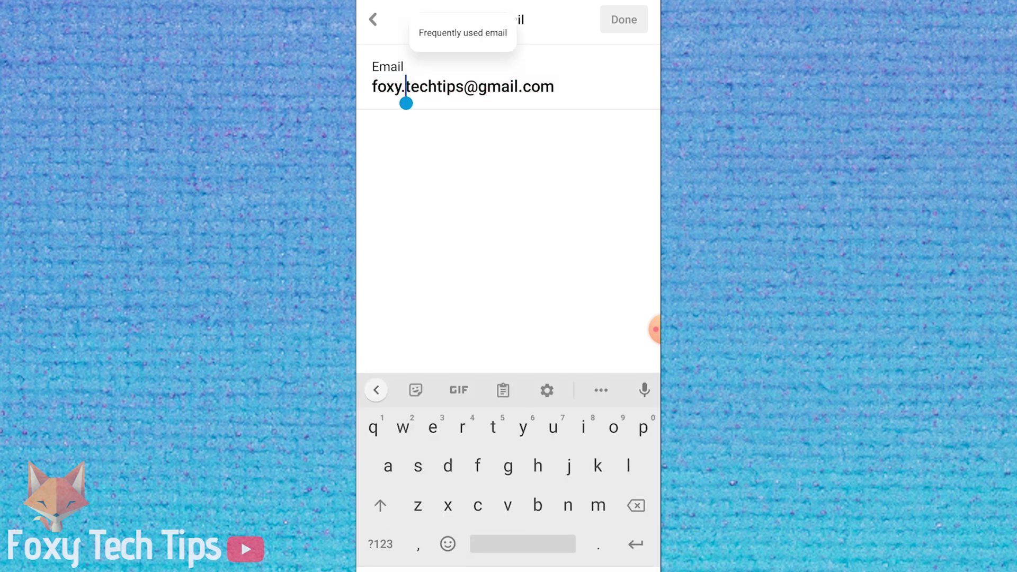
key("BackSpace")
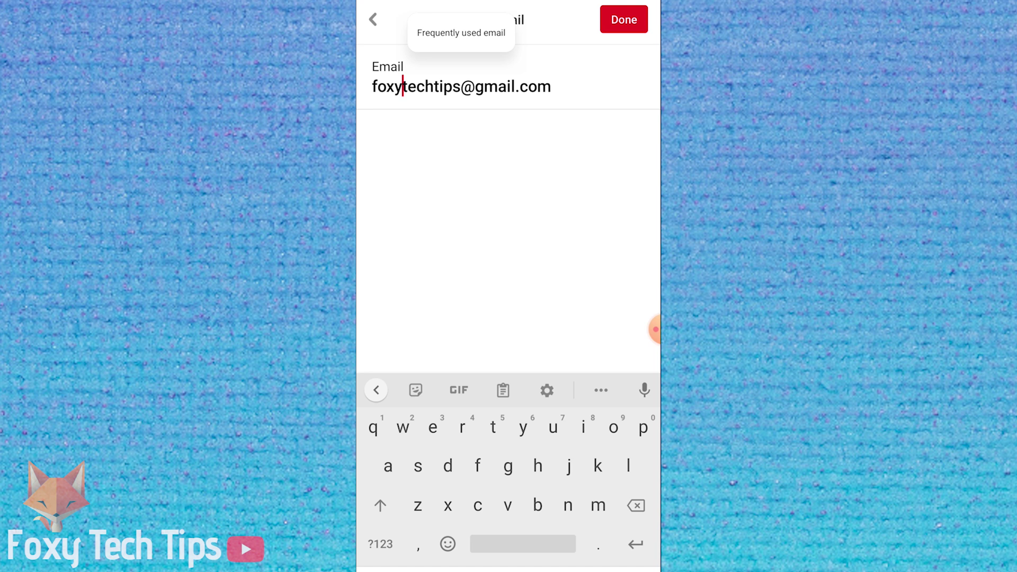
left_click(623, 19)
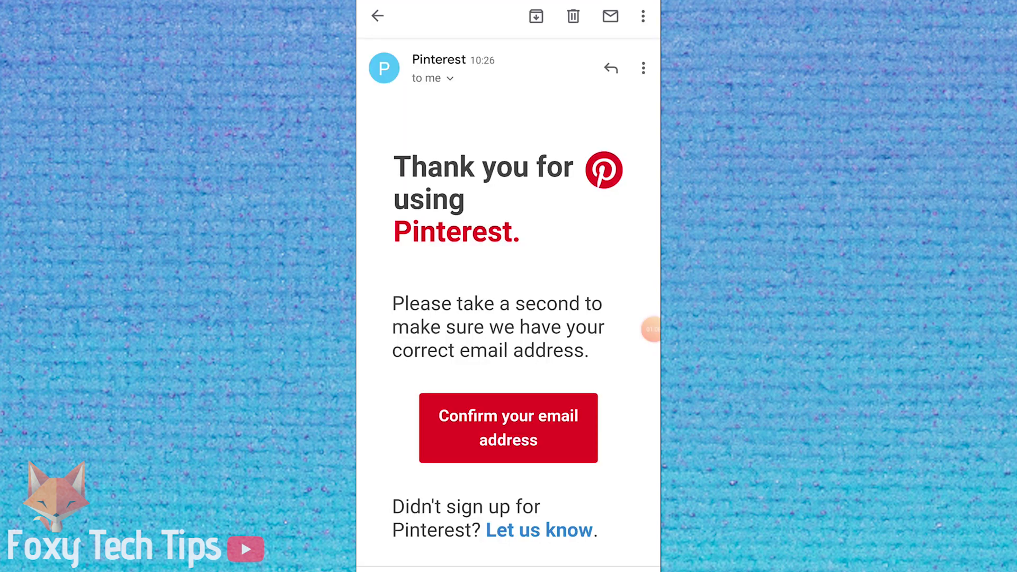
Confirm the new email address from Pinterest's Gmail message, bringing up the Open with choices.
left_click(508, 427)
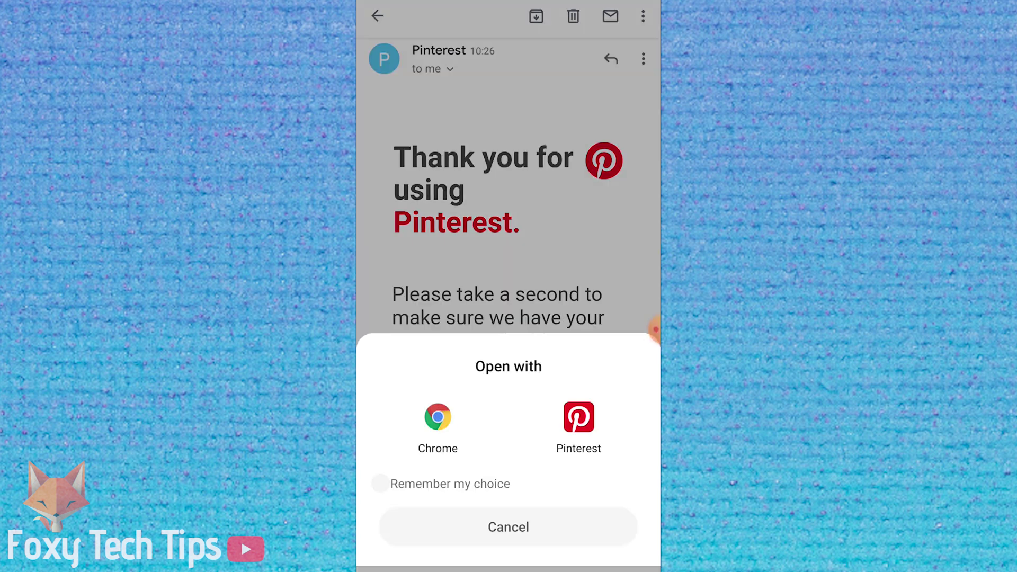